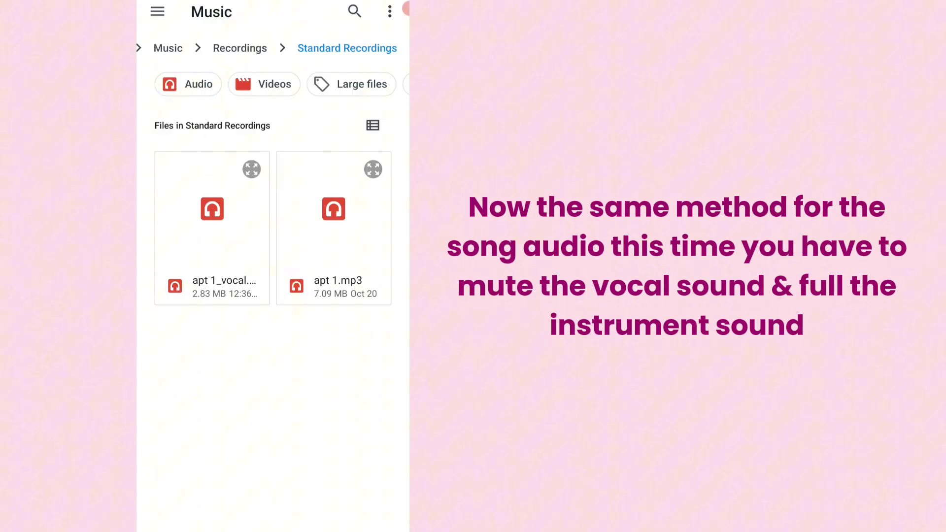
scroll(273, 280, down, 5)
scroll(272, 281, down, 5)
scroll(273, 281, down, 5)
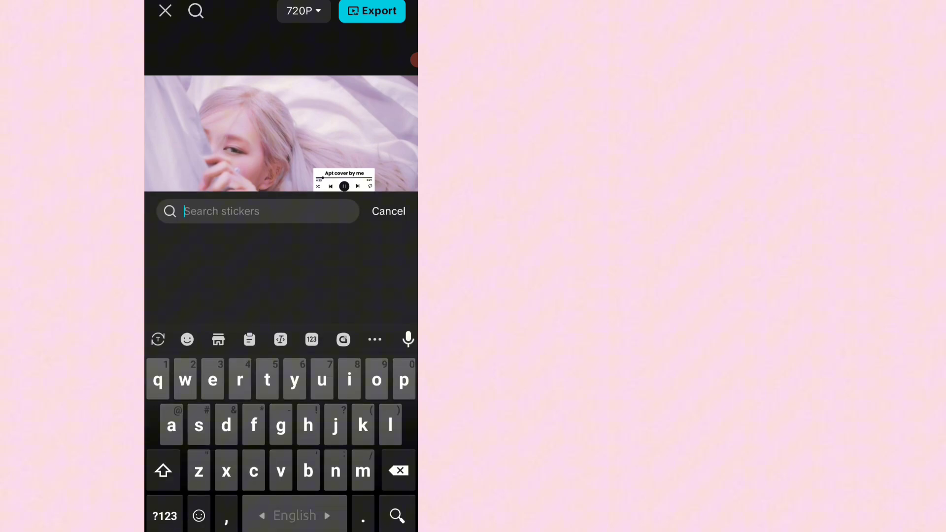
text(music wave)
Search 'music wave' and place a shrunken rainbow waveform sticker just above the player
key(Return)
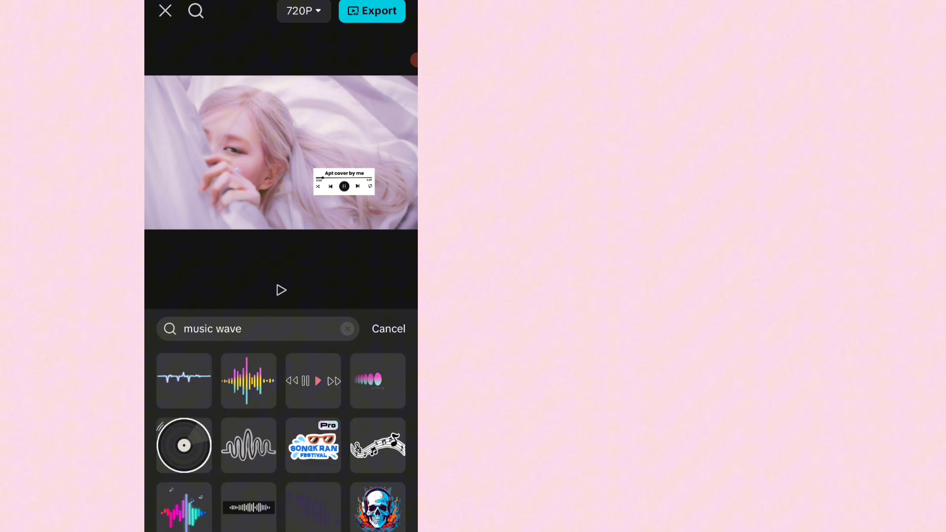
click(249, 381)
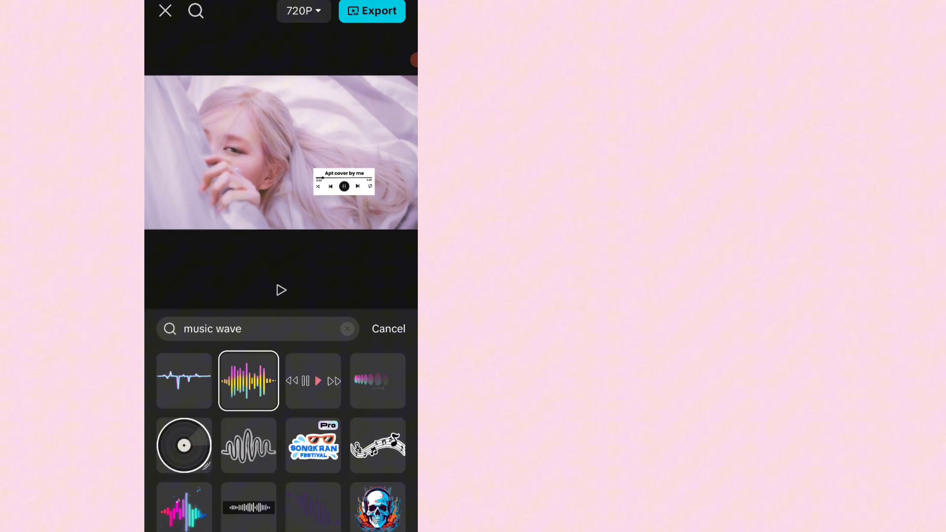
click(397, 328)
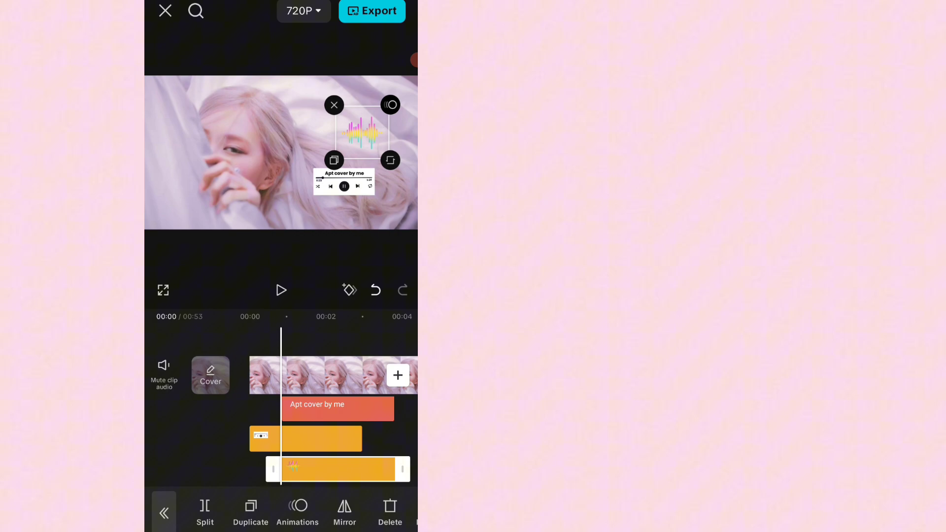
mouse_move(303, 166)
mouse_down()
mouse_move(338, 148)
mouse_move(366, 173)
mouse_up()
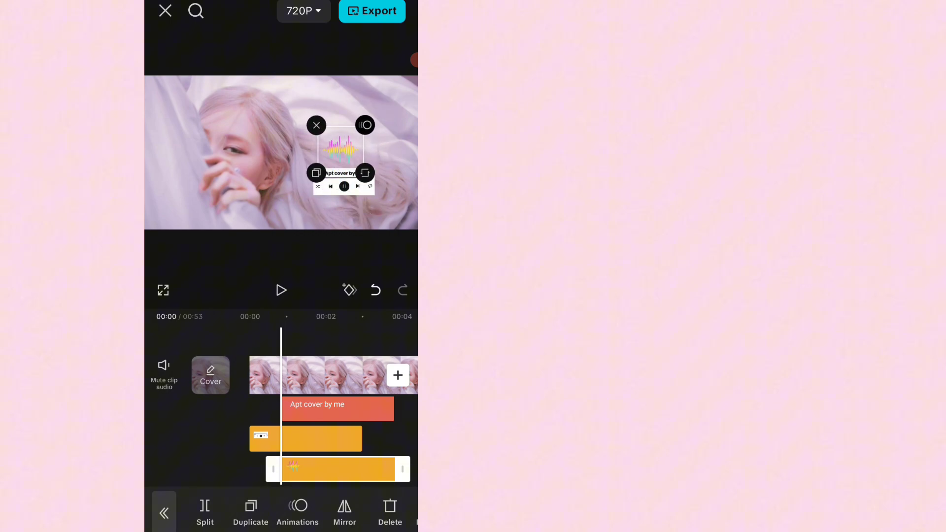
click(281, 259)
drag(340, 373, 313, 372)
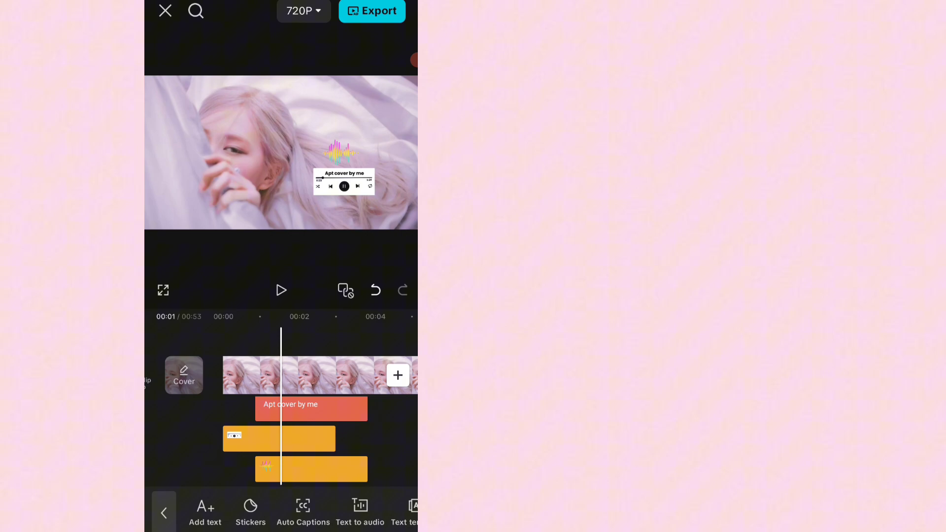
Add apt 1_vocal.mp3 from the device's audio files to the timeline
click(163, 513)
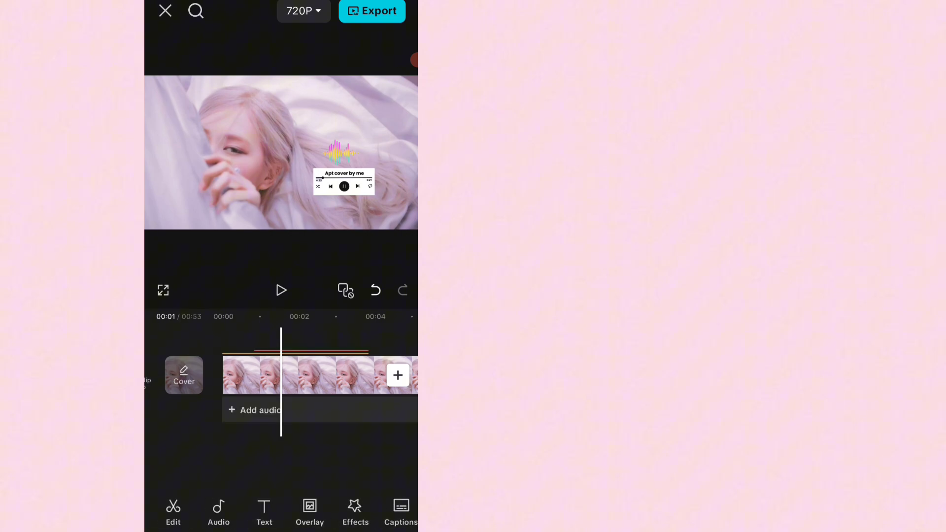
click(254, 410)
click(247, 215)
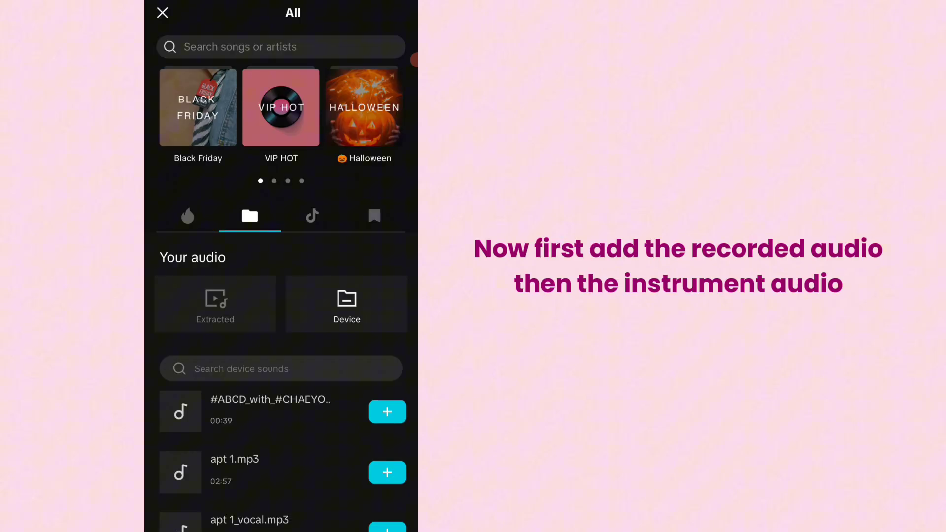
scroll(281, 296, down, 2)
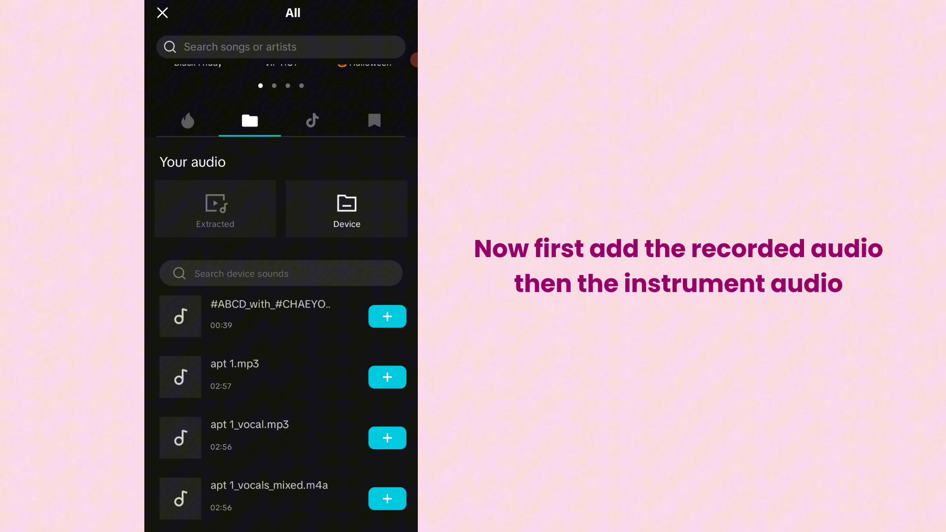
click(249, 436)
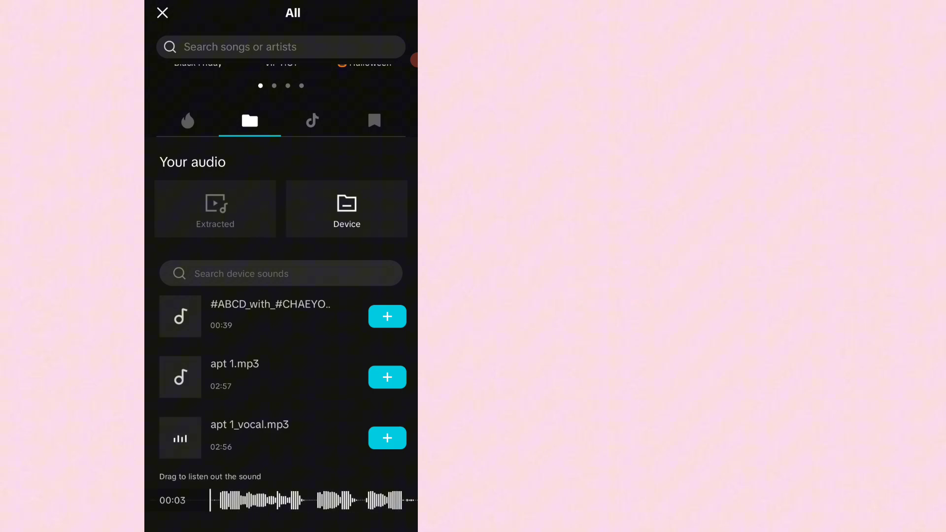
click(386, 437)
Reopen the sound library and preview the ROSÉ and Bruno Mars APT song
click(162, 510)
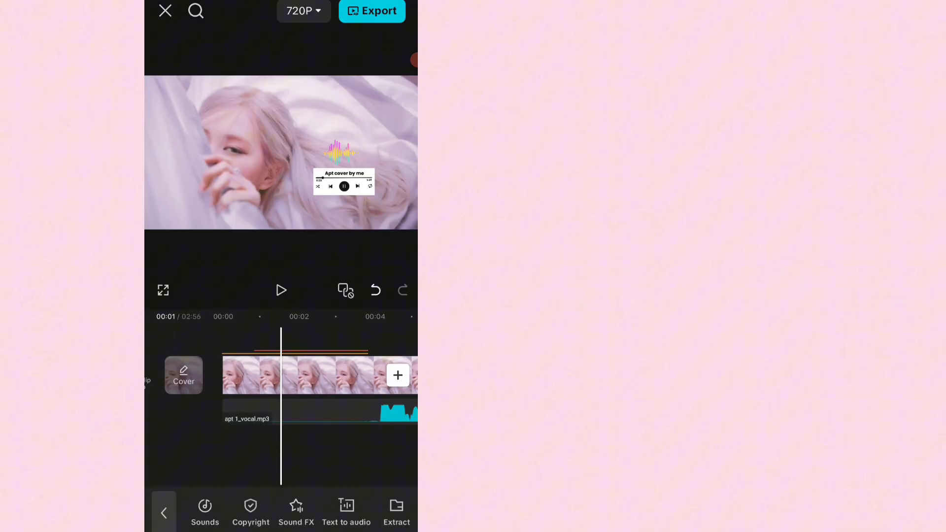
click(162, 510)
click(219, 511)
click(248, 201)
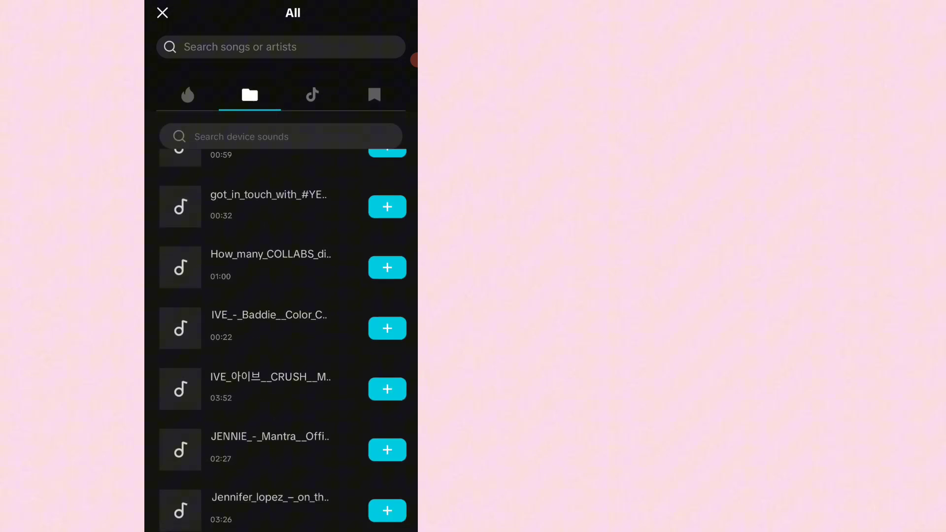
scroll(288, 340, down, 5)
scroll(288, 340, down, 5)
scroll(288, 340, down, 4)
scroll(289, 339, down, 1)
click(267, 369)
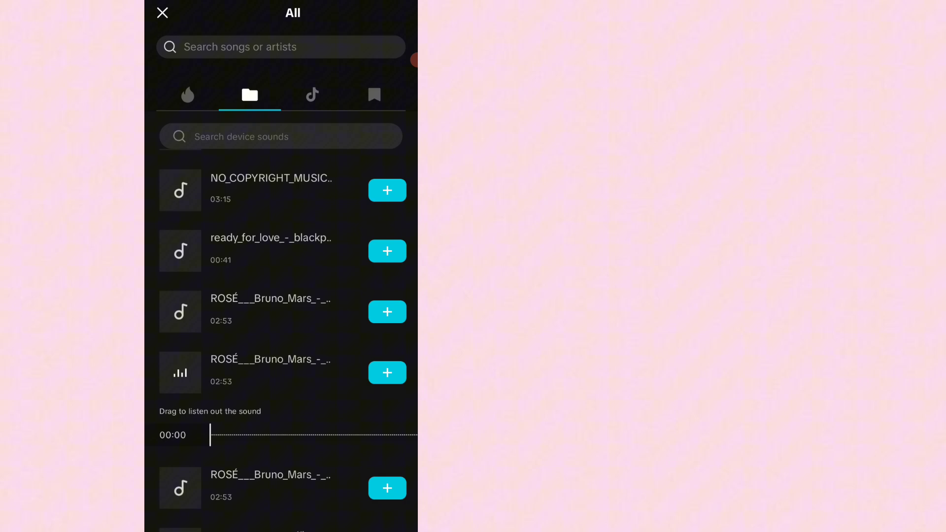